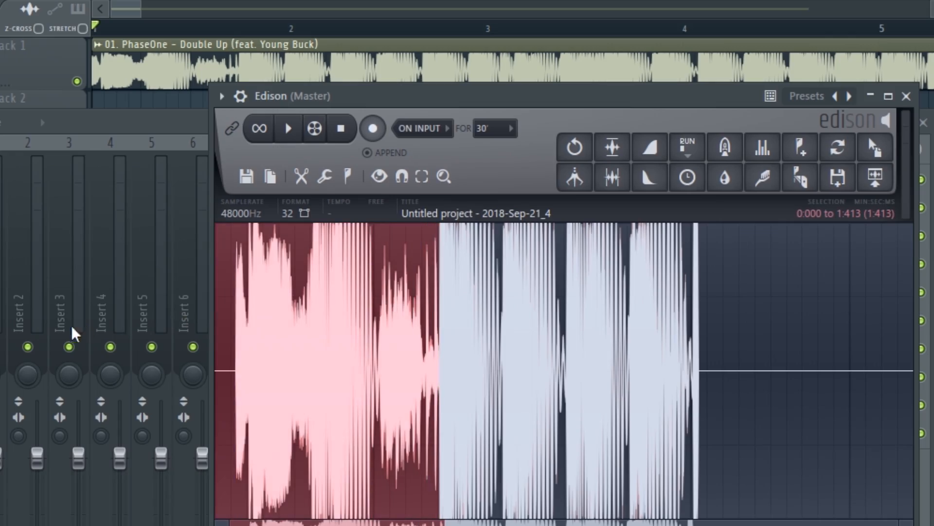
# - Delete the unwanted first 1.413 seconds of the recording in the audio editor
pyautogui.scroll(5, 387, 323)
pyautogui.scroll(5, 465, 347)
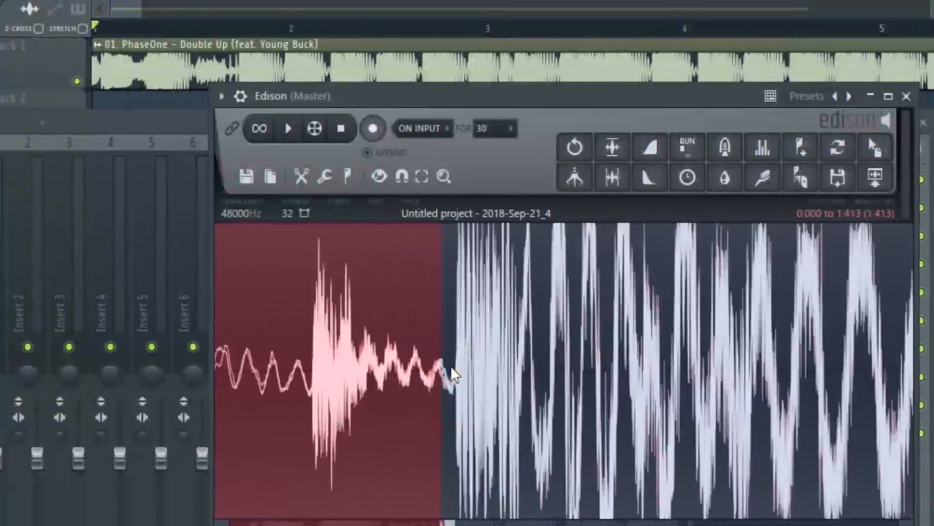
pyautogui.press('Delete')
# - Delete everything in the recording from 0.797 s to the end
pyautogui.scroll(-10, 460, 377)
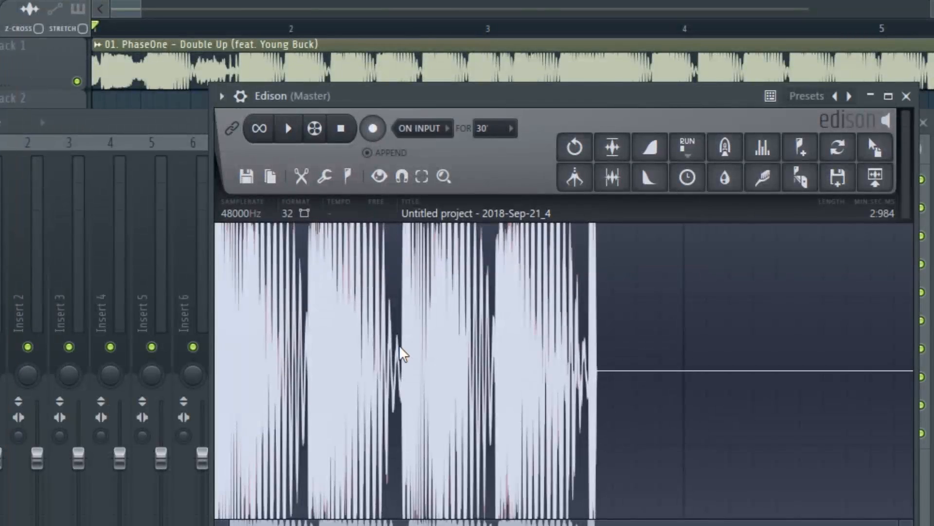
pyautogui.moveTo(400, 346); pyautogui.dragTo(930, 348)
pyautogui.scroll(2, 493, 370)
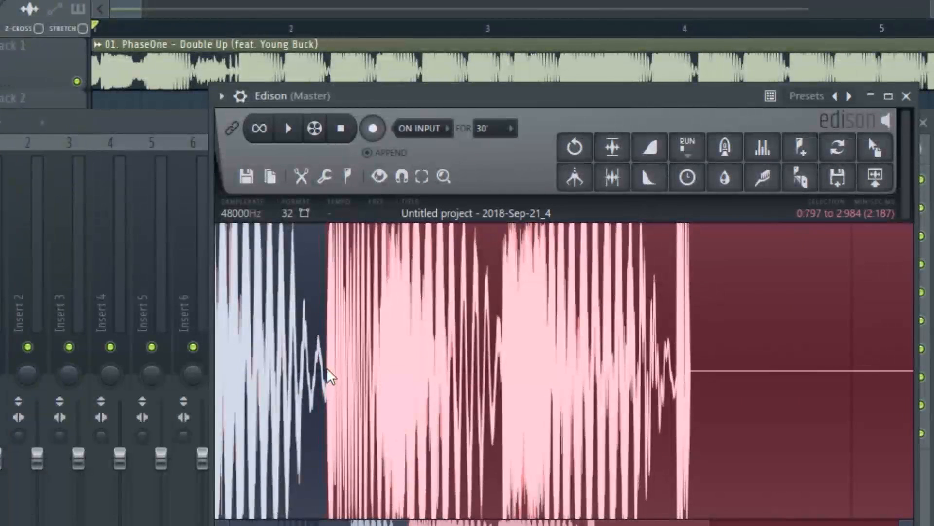
pyautogui.press('Delete')
# - Play the remaining audio and delete its second bass hit, from about 0.392 s to the end
pyautogui.scroll(2, 653, 417)
pyautogui.press('space')
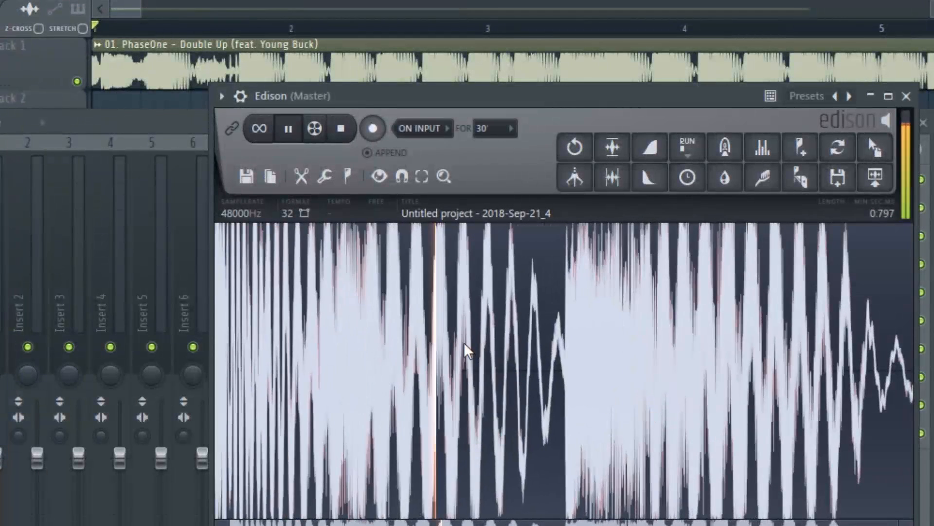
pyautogui.press('space')
pyautogui.moveTo(563, 337); pyautogui.dragTo(913, 341)
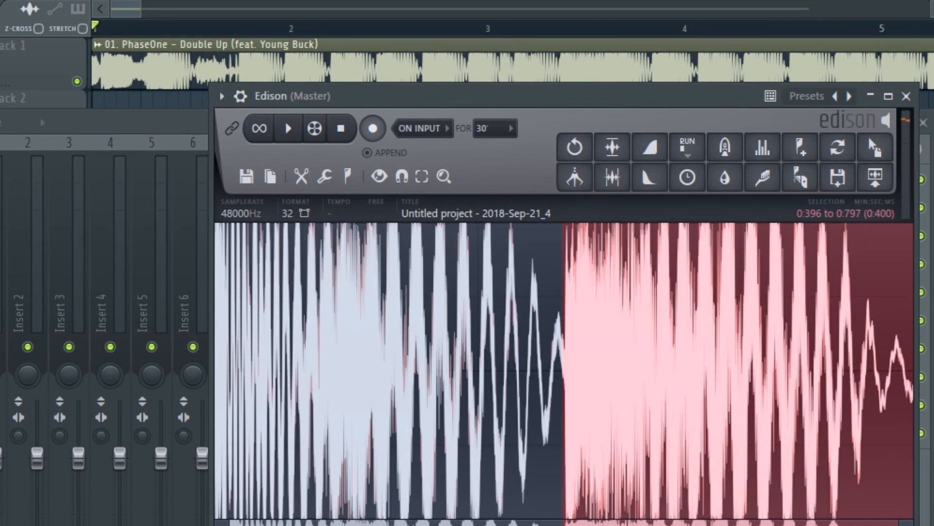
pyautogui.scroll(3, 550, 367)
pyautogui.moveTo(589, 354); pyautogui.dragTo(565, 350)
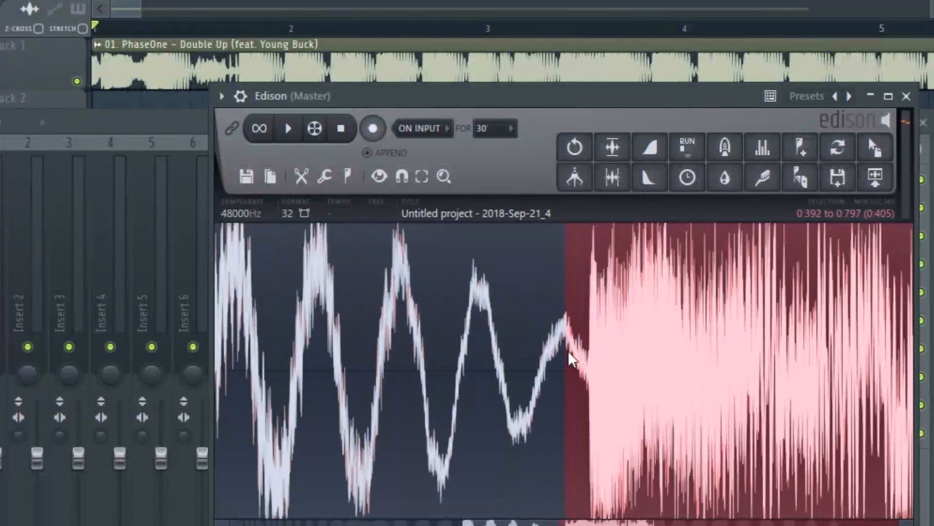
pyautogui.press('Delete')
# - Trim about 0.047 s off the start of the remaining bass hit and play the result
pyautogui.scroll(-3, 437, 404)
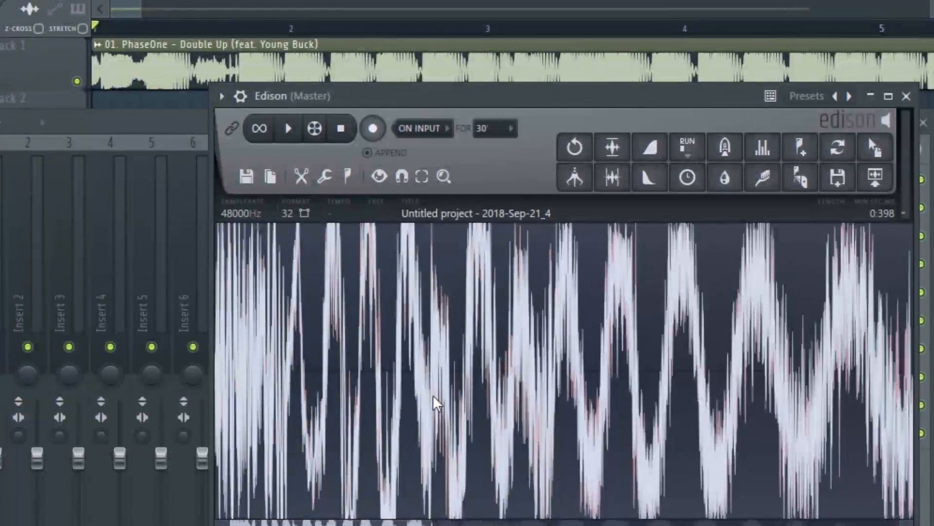
pyautogui.scroll(-3, 433, 401)
pyautogui.press('space')
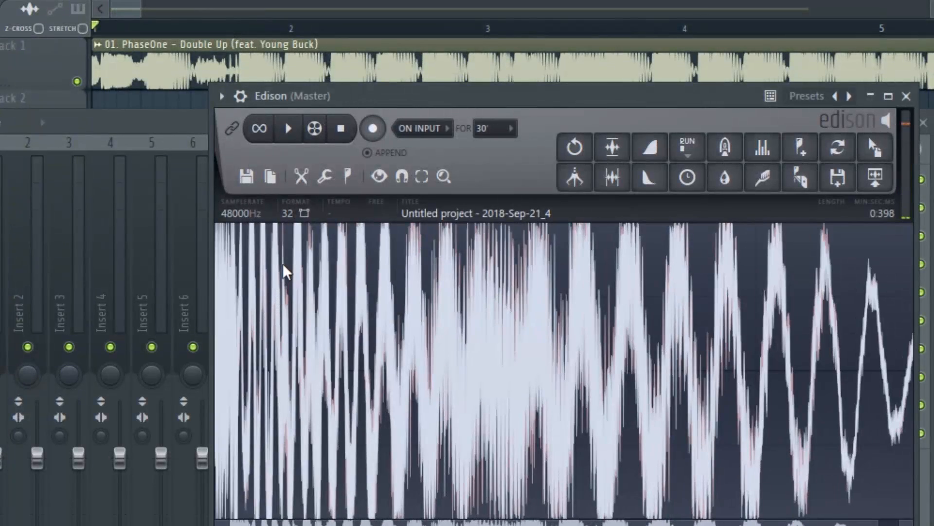
pyautogui.moveTo(215, 261); pyautogui.dragTo(320, 280)
pyautogui.scroll(3, 303, 255)
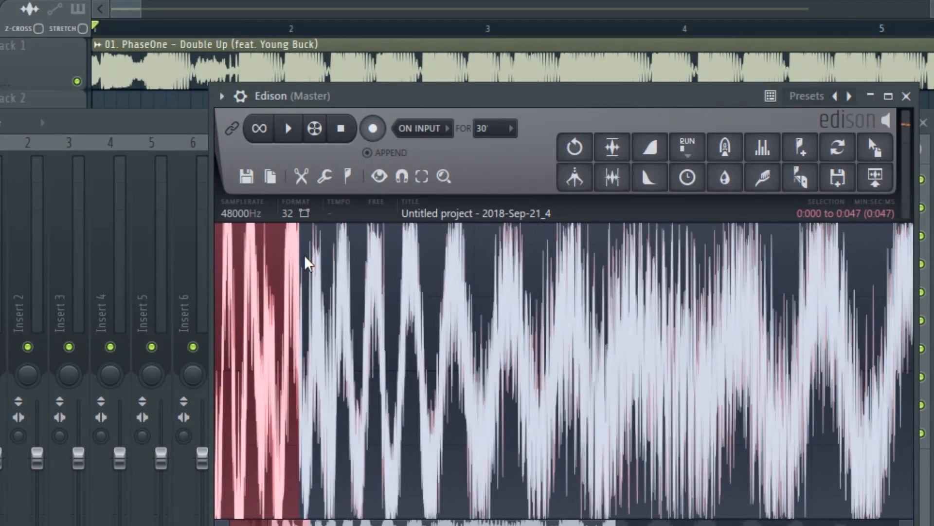
pyautogui.scroll(-2, 309, 263)
pyautogui.click(309, 264)
pyautogui.press('space')
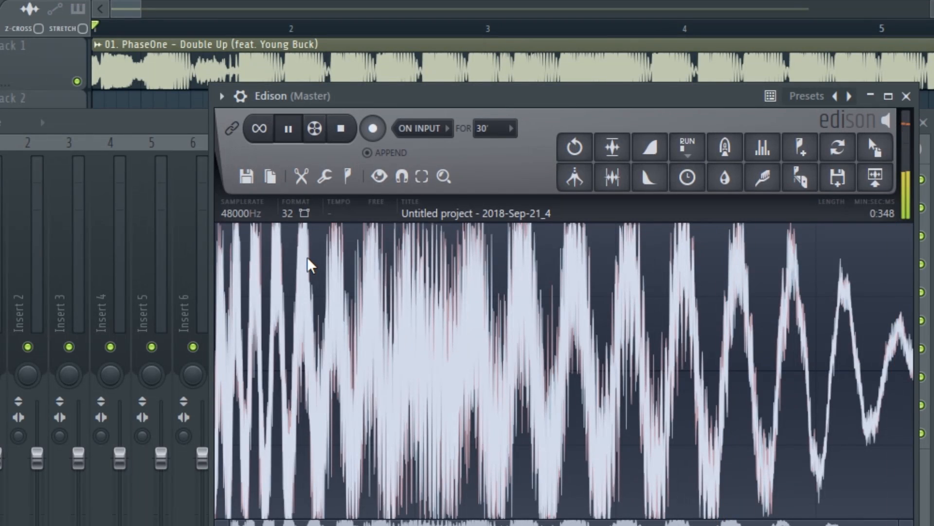
# - Trim another short piece off the sample's start, down to about 0.312 s, and play it
pyautogui.moveTo(287, 260); pyautogui.dragTo(105, 319)
pyautogui.press('Delete')
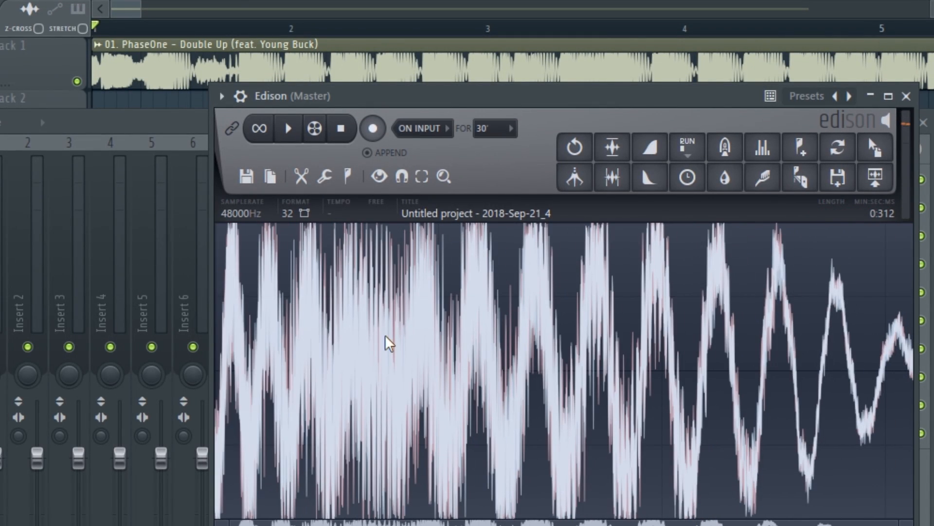
pyautogui.press('space')
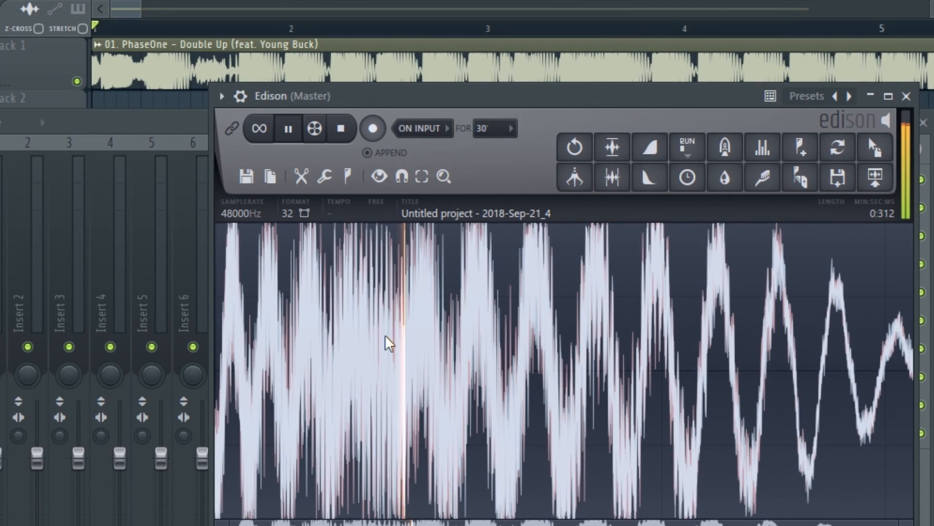
# - Place the trimmed sample at the start of playlist Track 2 and open its clip settings
pyautogui.moveTo(113, 211); pyautogui.dragTo(71, 116)
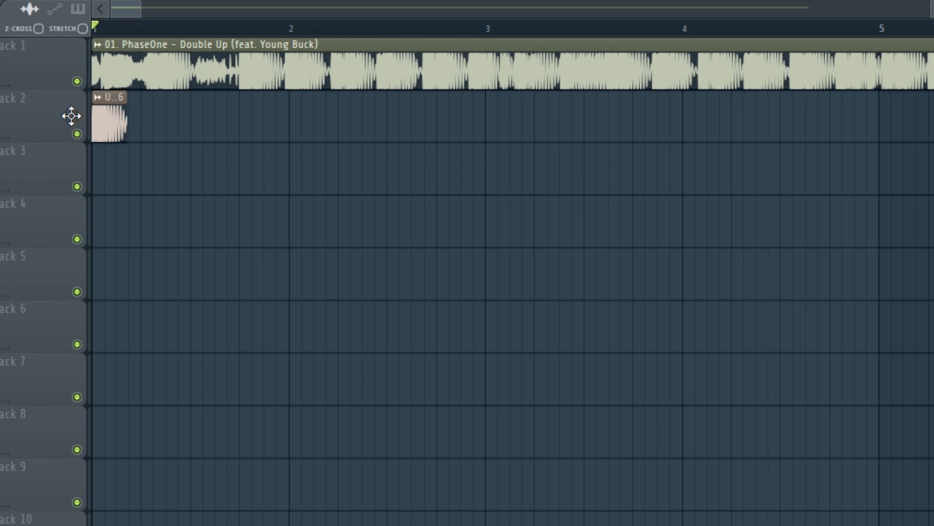
pyautogui.doubleClick(124, 128)
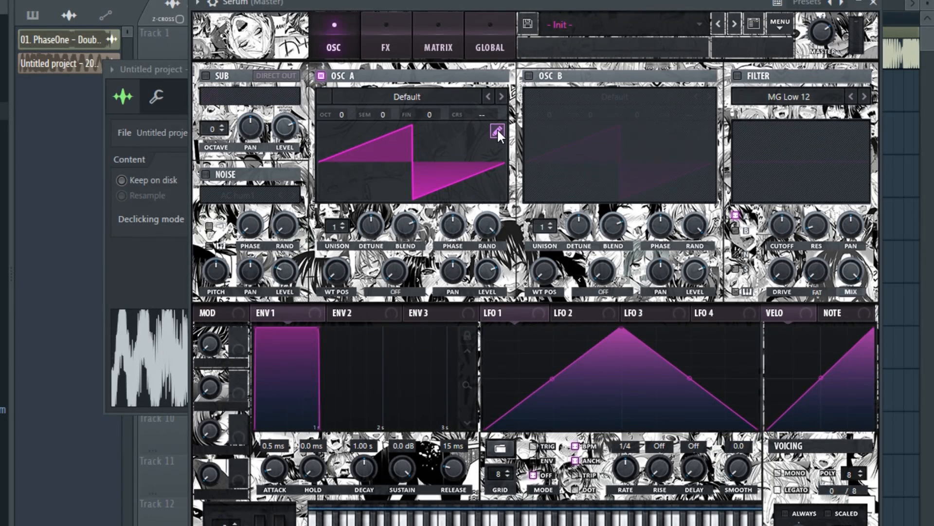
# - In Serum's oscillator A table editor, set the import split to note F0 and import the trimmed sample as a wavetable
pyautogui.click(497, 130)
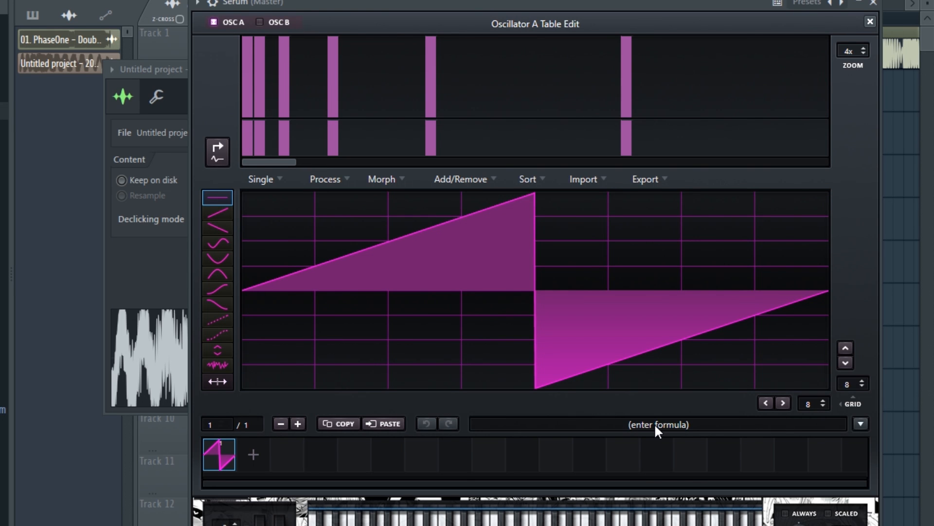
pyautogui.click(655, 424)
pyautogui.write('f0')
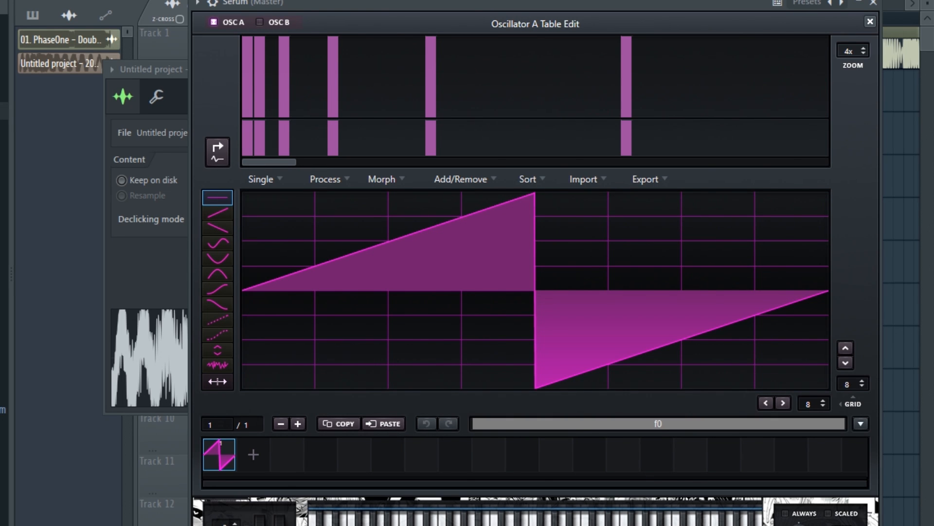
pyautogui.press('Return')
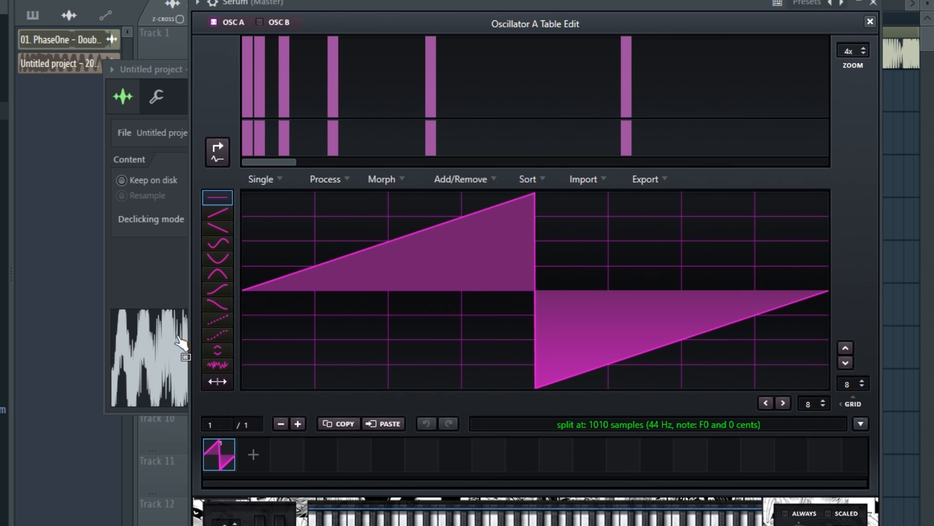
pyautogui.moveTo(192, 344); pyautogui.dragTo(541, 298)
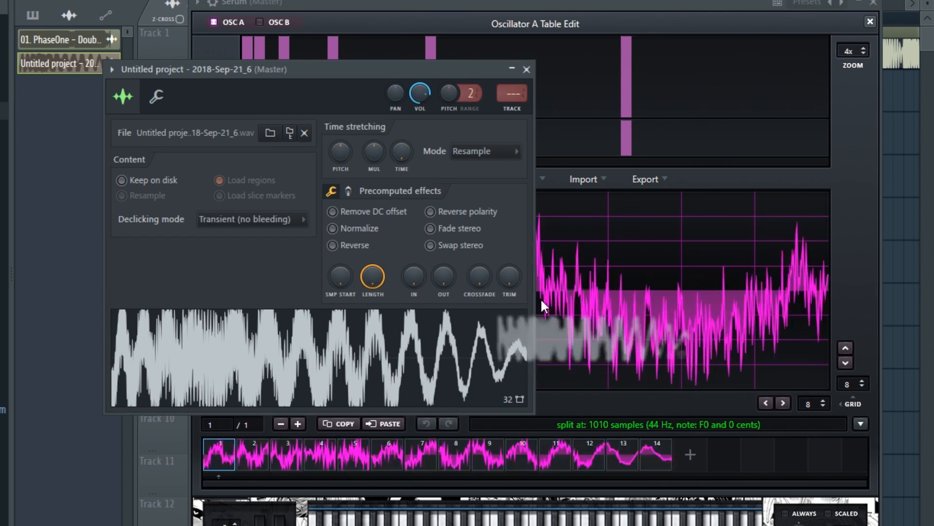
# - Close the table editor and set oscillator A's octave to -2
pyautogui.click(869, 22)
pyautogui.moveTo(596, 4); pyautogui.dragTo(584, 3)
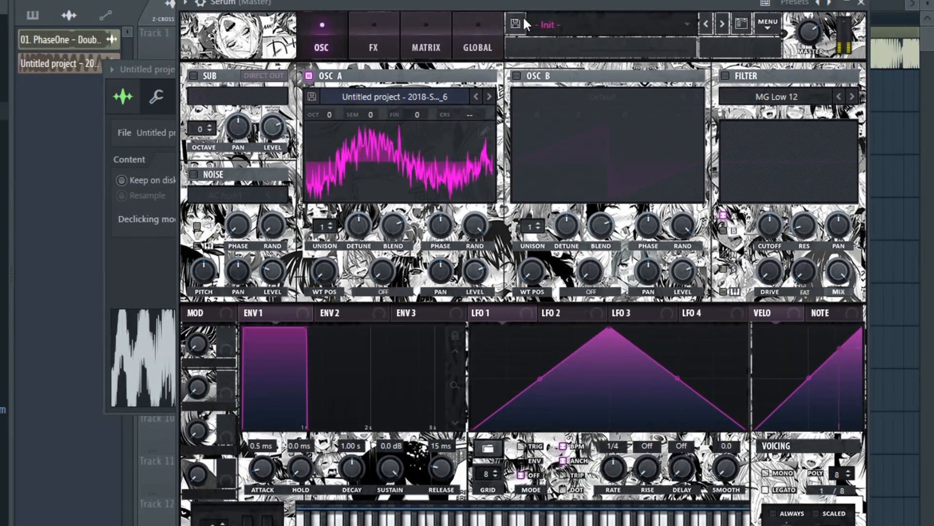
pyautogui.click(329, 115)
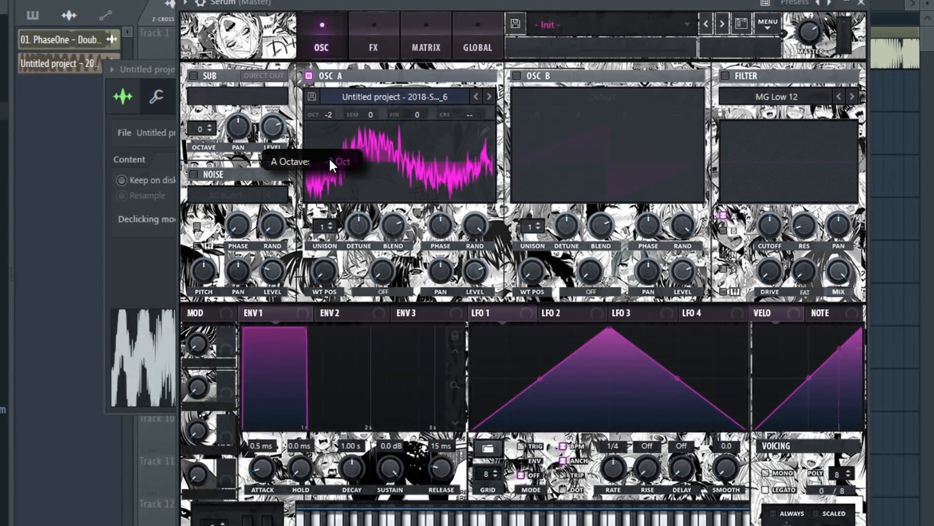
pyautogui.moveTo(421, 2); pyautogui.dragTo(405, 1)
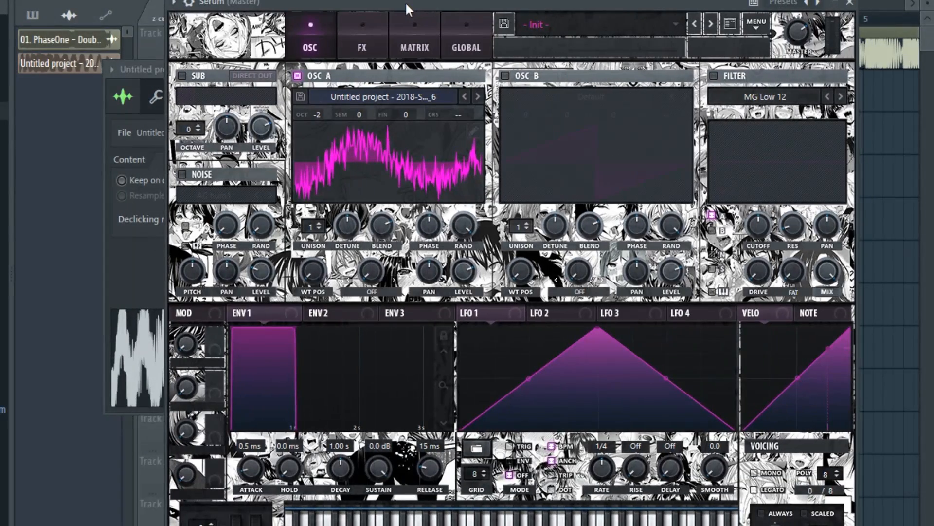
# - Switch oscillator A's wavetable display to the 3D view and sweep its WT position, ending at frame 1
pyautogui.moveTo(316, 269); pyautogui.dragTo(297, 282)
pyautogui.click(389, 162)
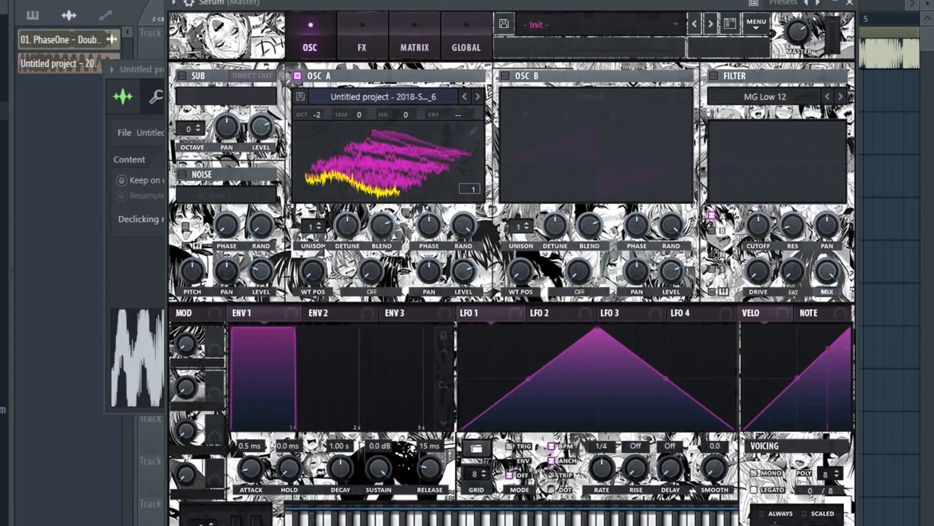
pyautogui.moveTo(417, 4); pyautogui.dragTo(415, 4)
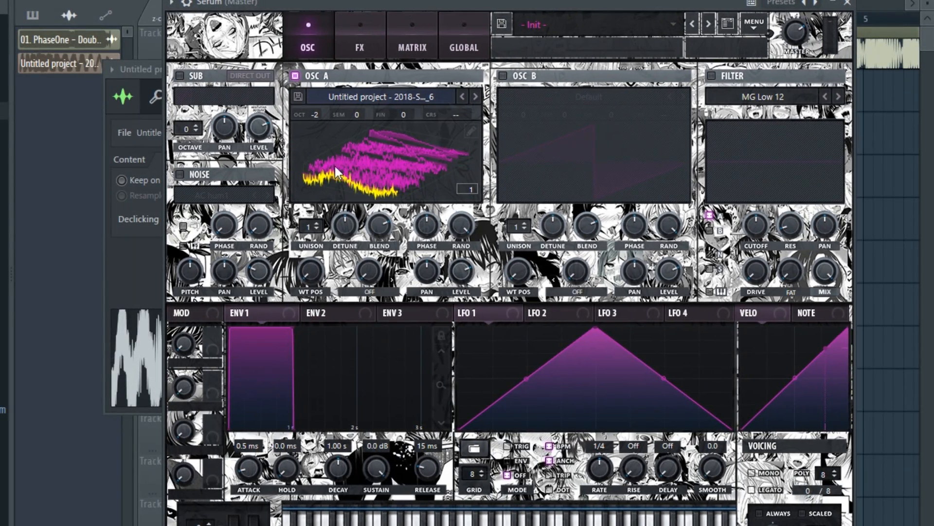
pyautogui.moveTo(309, 255); pyautogui.dragTo(280, 304)
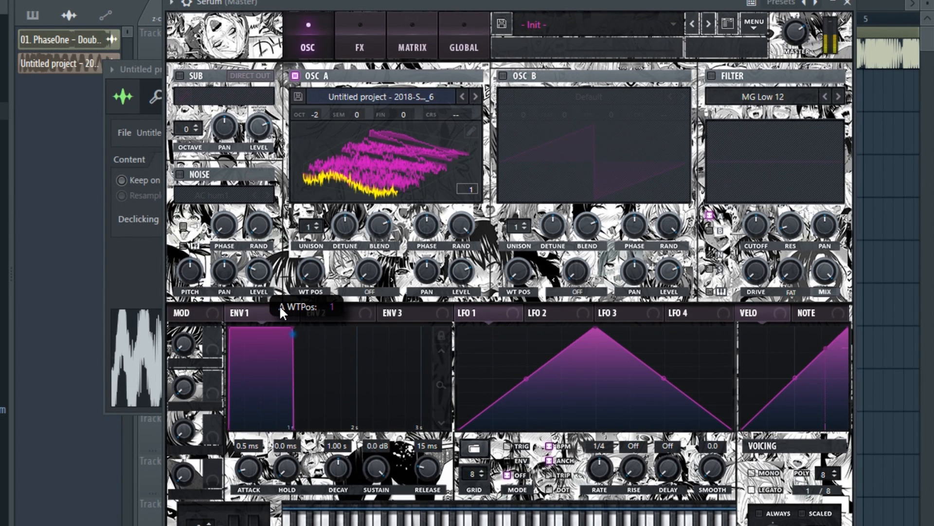
# - Reopen the oscillator A table editor and apply the Morph - Spectral option to the wavetable
pyautogui.click(476, 131)
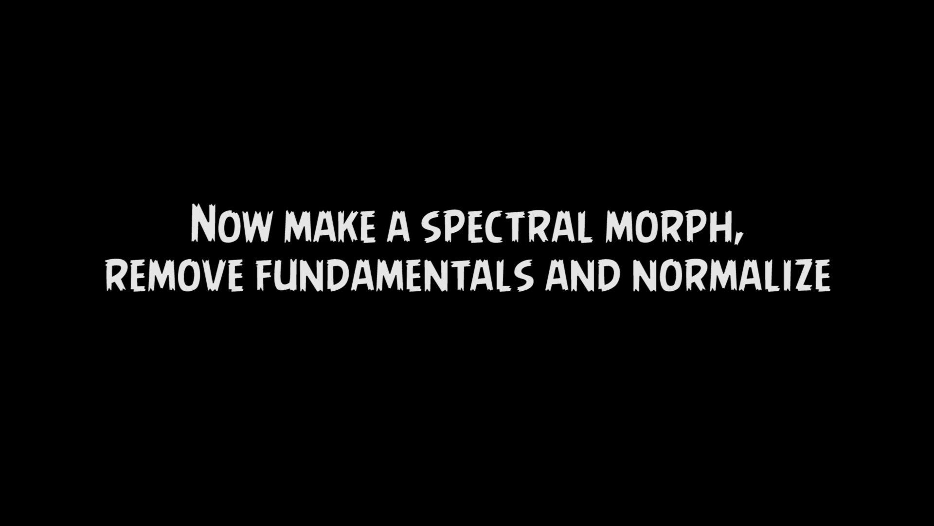
pyautogui.click(357, 179)
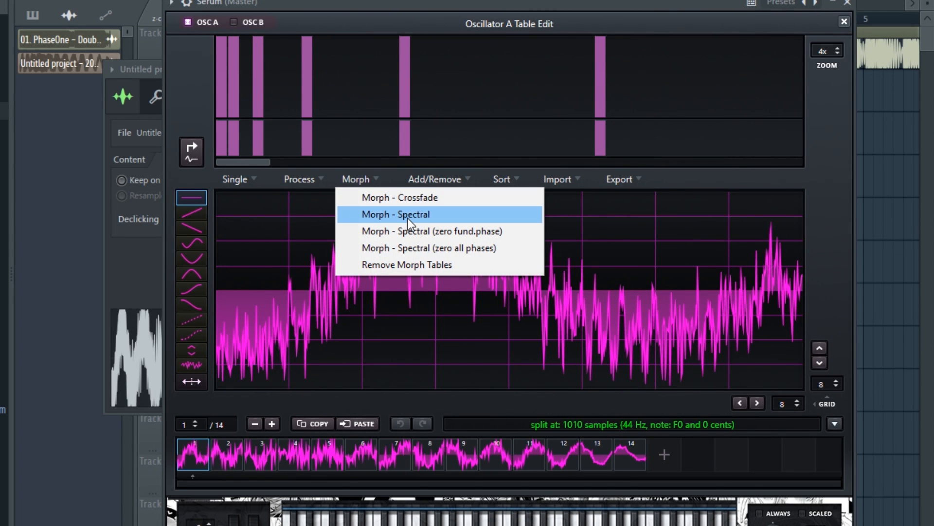
pyautogui.click(407, 216)
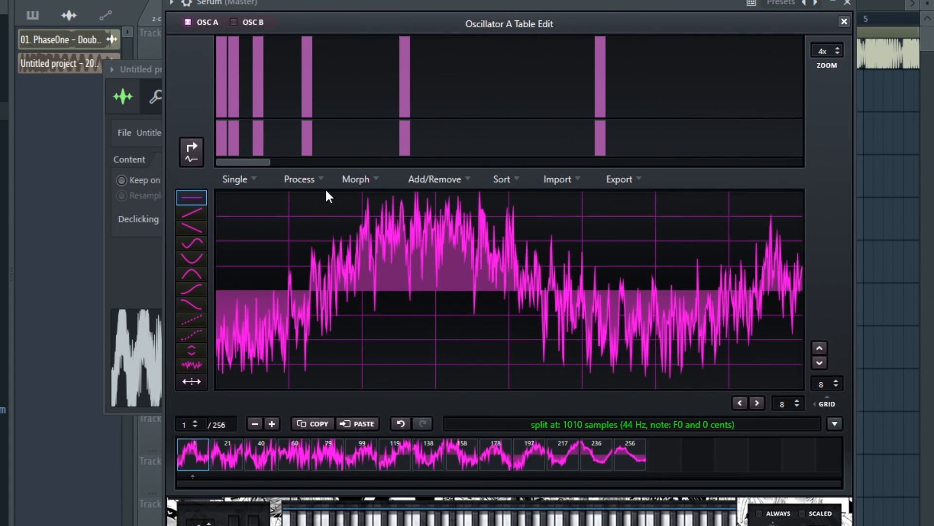
# - Remove the fundamental (HPF) from the wavetable, normalize each frame separately, and close the table editor
pyautogui.click(309, 180)
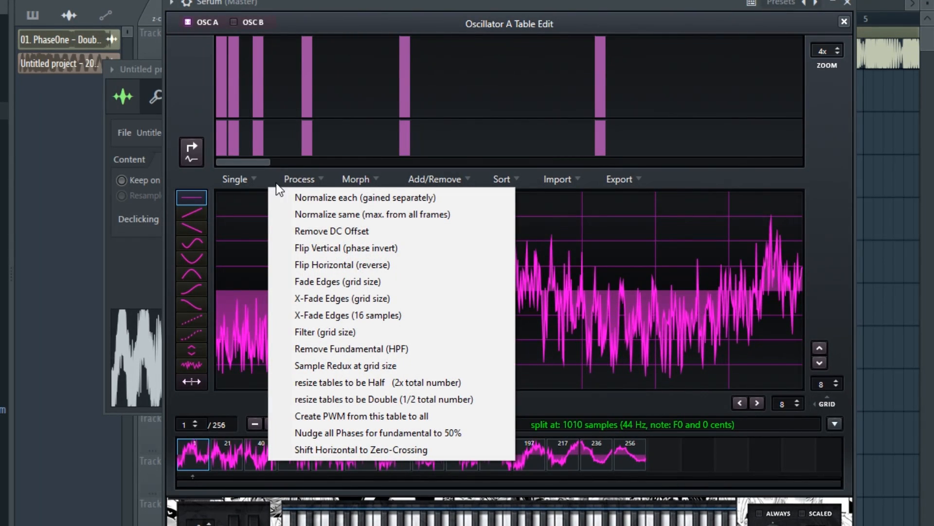
pyautogui.click(331, 349)
pyautogui.click(307, 180)
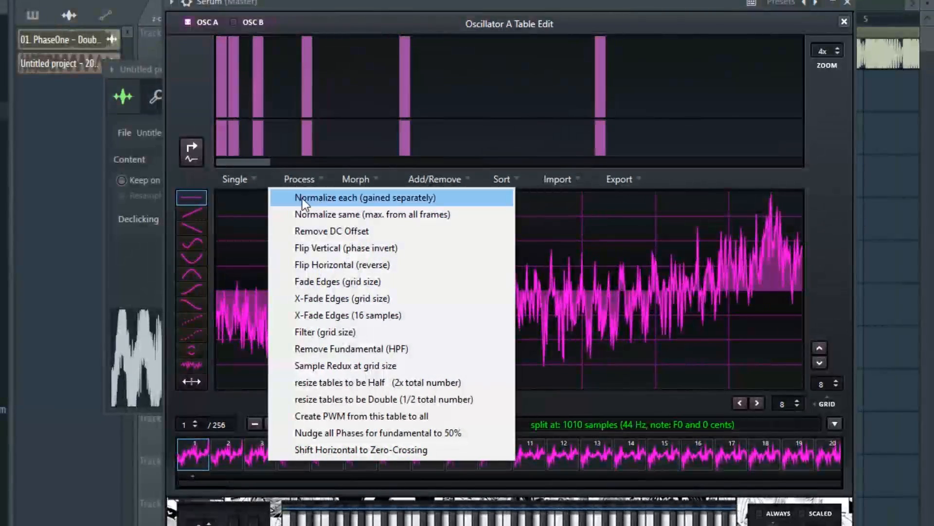
pyautogui.click(302, 198)
pyautogui.click(844, 22)
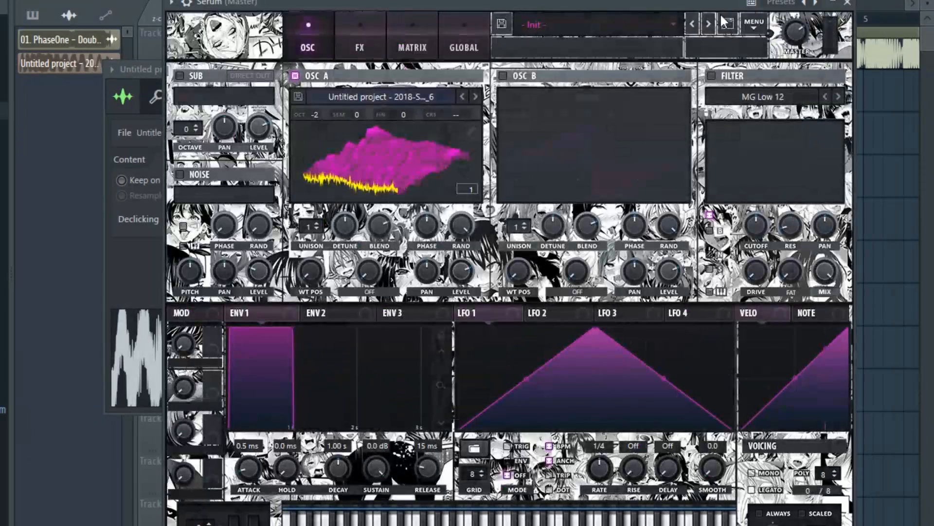
# - Audition the morphed wavetable by sweeping oscillator A's WT position
pyautogui.moveTo(642, 5); pyautogui.dragTo(624, 4)
pyautogui.moveTo(296, 265); pyautogui.dragTo(379, 180)
pyautogui.moveTo(319, 208); pyautogui.dragTo(316, 243)
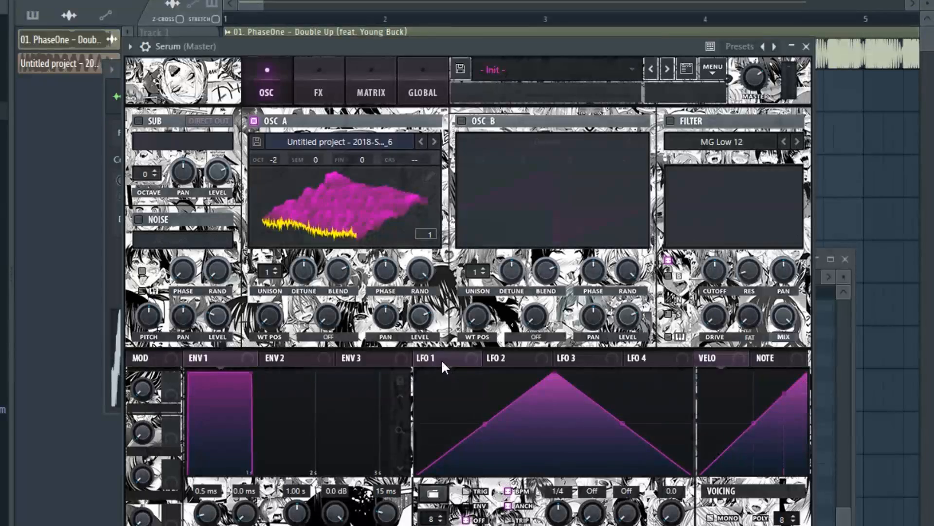
# - Assign LFO 1 to oscillator A's WT position and move the LFO's peak to its end to form a rising ramp
pyautogui.moveTo(421, 358); pyautogui.dragTo(261, 318)
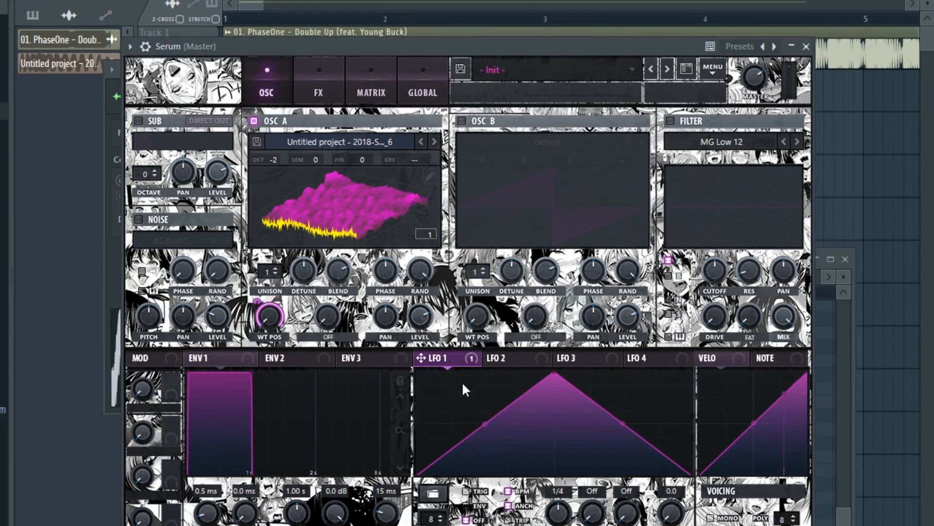
pyautogui.moveTo(547, 374); pyautogui.dragTo(690, 374)
pyautogui.moveTo(616, 35); pyautogui.dragTo(604, 2)
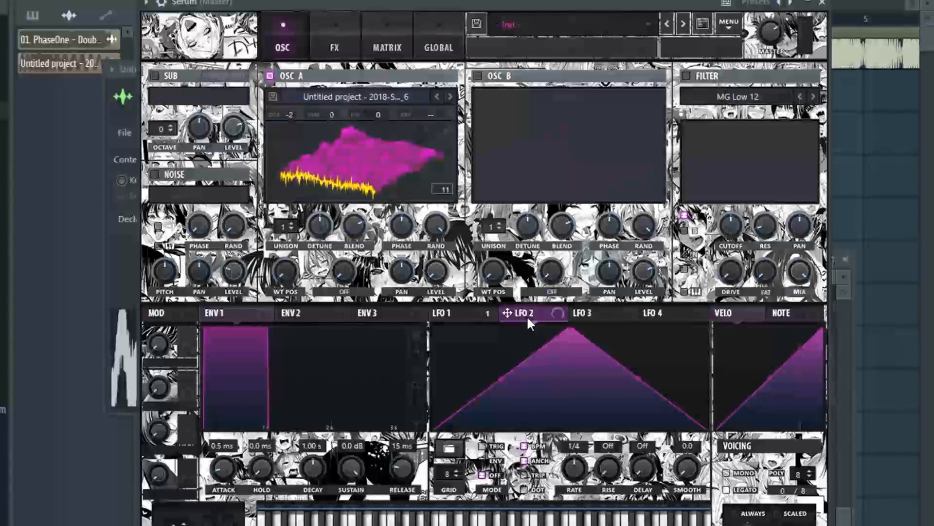
# - Assign LFO 2 to oscillator A's level and move the LFO's peak to about one fifth of its length
pyautogui.moveTo(526, 315); pyautogui.dragTo(439, 278)
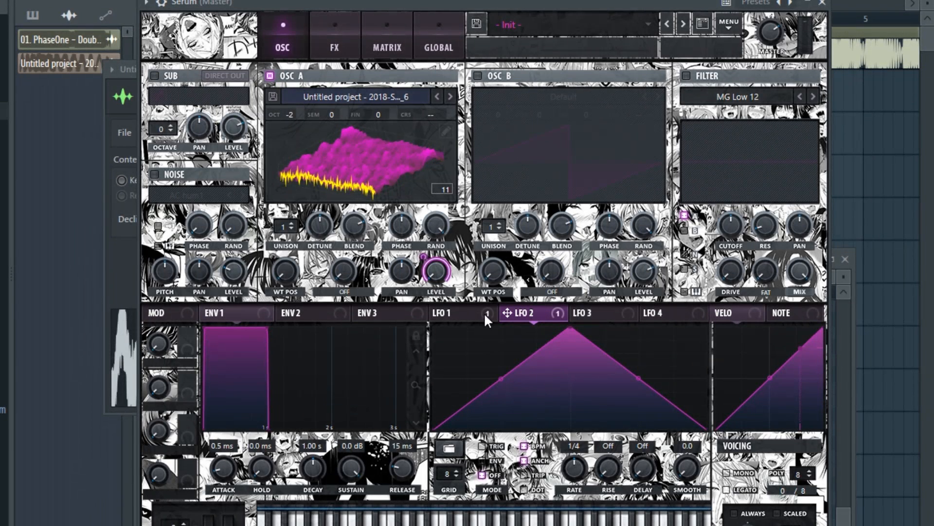
pyautogui.moveTo(571, 327); pyautogui.dragTo(490, 327)
pyautogui.moveTo(559, 3); pyautogui.dragTo(568, 0)
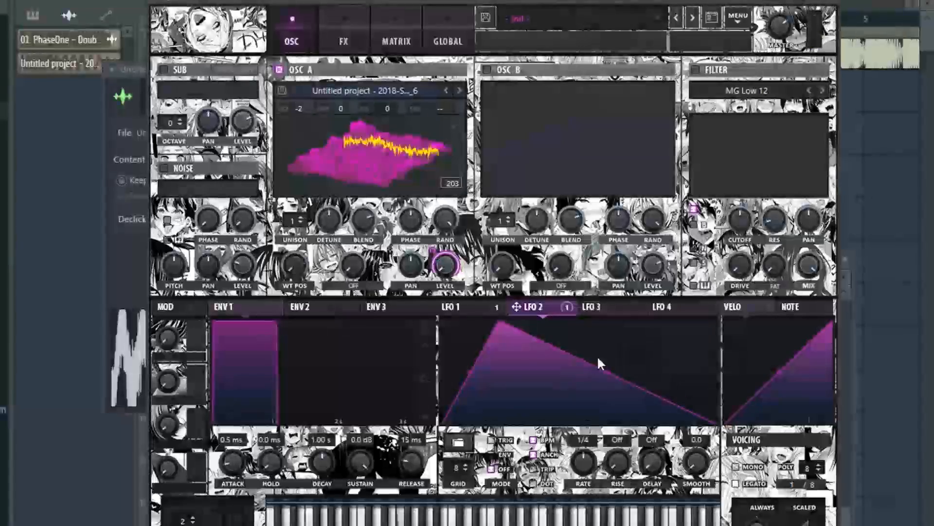
# - Bow LFO 2's rising segment outward, move its peak to about 40% of the length, and slightly bend the falling segment
pyautogui.moveTo(607, 373); pyautogui.dragTo(625, 379)
pyautogui.moveTo(488, 373); pyautogui.dragTo(564, 307)
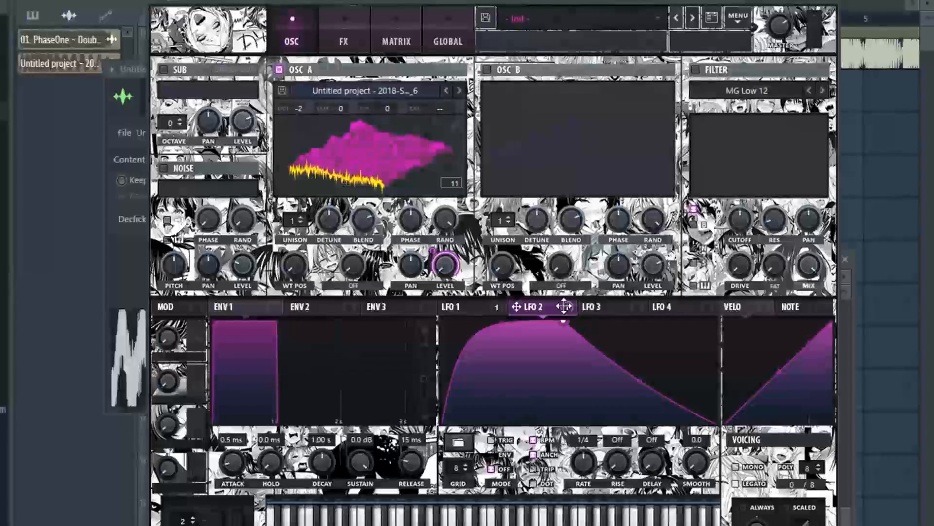
pyautogui.moveTo(637, 381)
pyautogui.mouseDown()
pyautogui.moveTo(636, 397)
pyautogui.moveTo(635, 383)
pyautogui.mouseUp()
pyautogui.moveTo(563, 324); pyautogui.dragTo(547, 310)
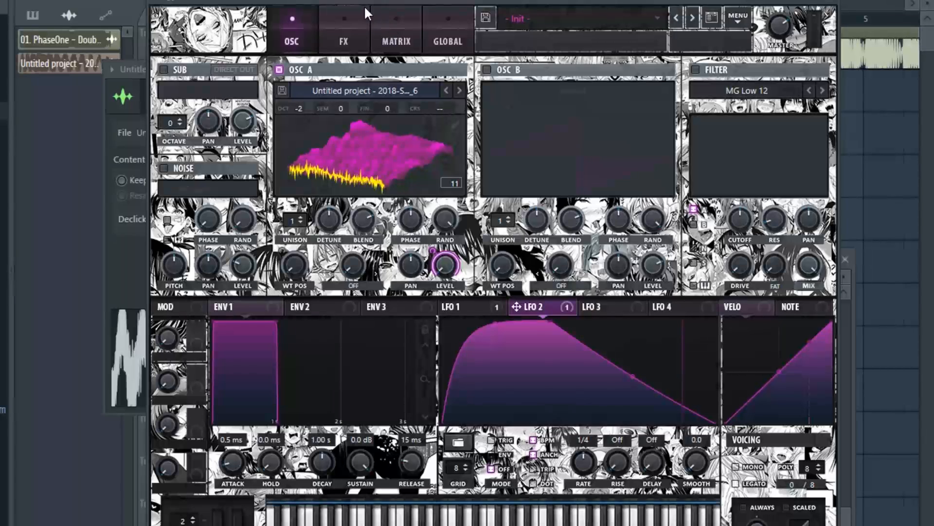
# - Enable Hyper/Dimension with Hyper mix 0%, Dimension mix 39% and minimum size, and add Tube distortion with 68% drive
pyautogui.click(343, 16)
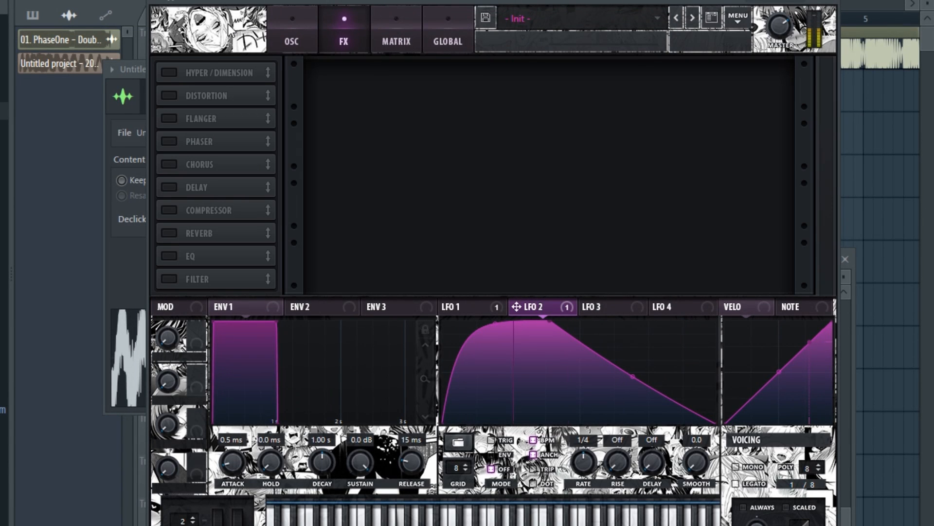
pyautogui.click(168, 73)
pyautogui.moveTo(592, 86); pyautogui.dragTo(507, 177)
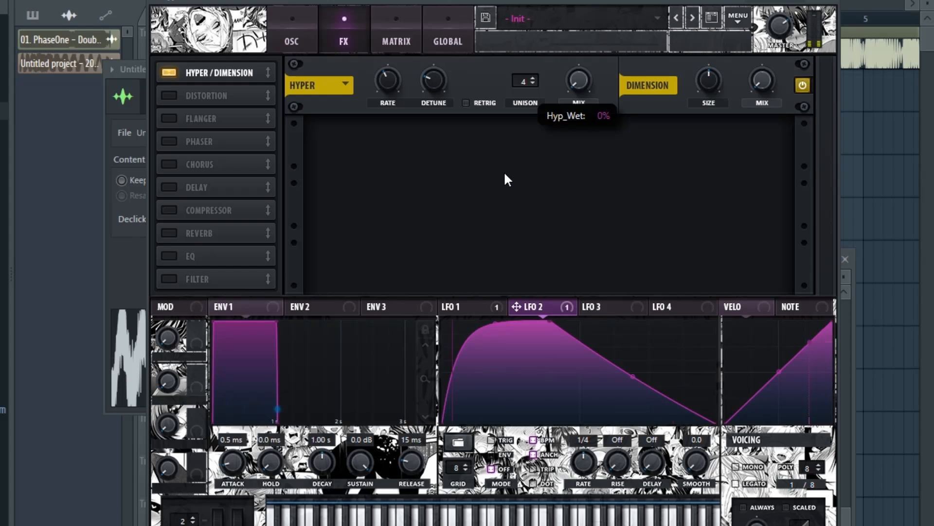
pyautogui.moveTo(724, 76); pyautogui.dragTo(707, 126)
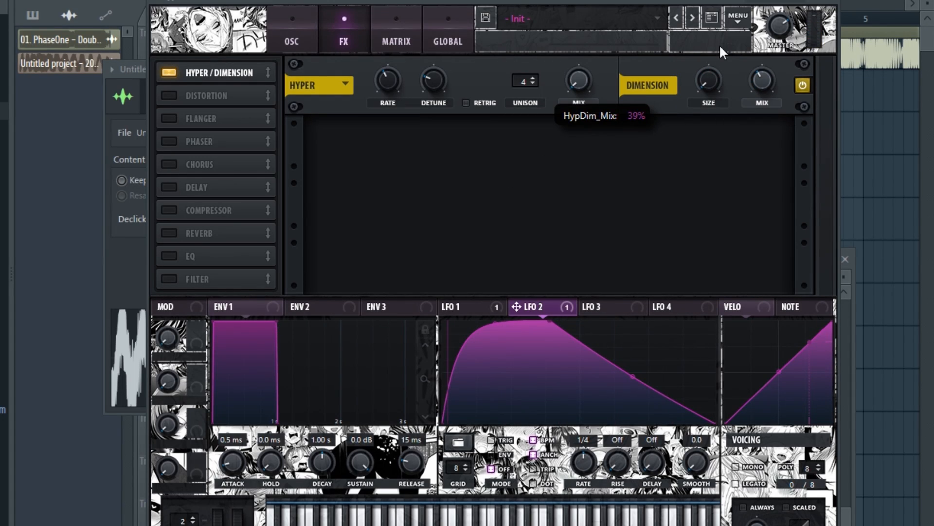
pyautogui.click(181, 95)
pyautogui.moveTo(647, 142); pyautogui.dragTo(682, 103)
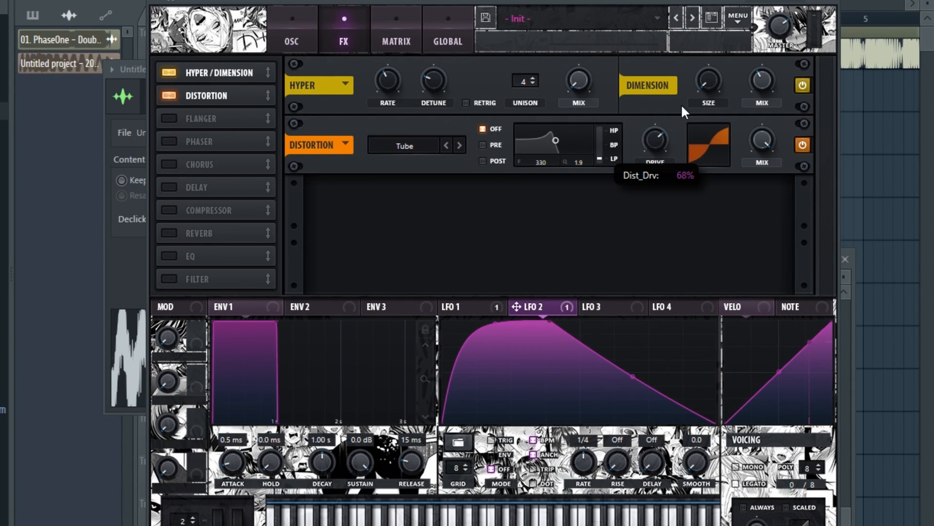
# - Enable the compressor effect in multiband mode and raise its gain
pyautogui.click(168, 210)
pyautogui.click(630, 224)
pyautogui.moveTo(572, 199); pyautogui.dragTo(586, 186)
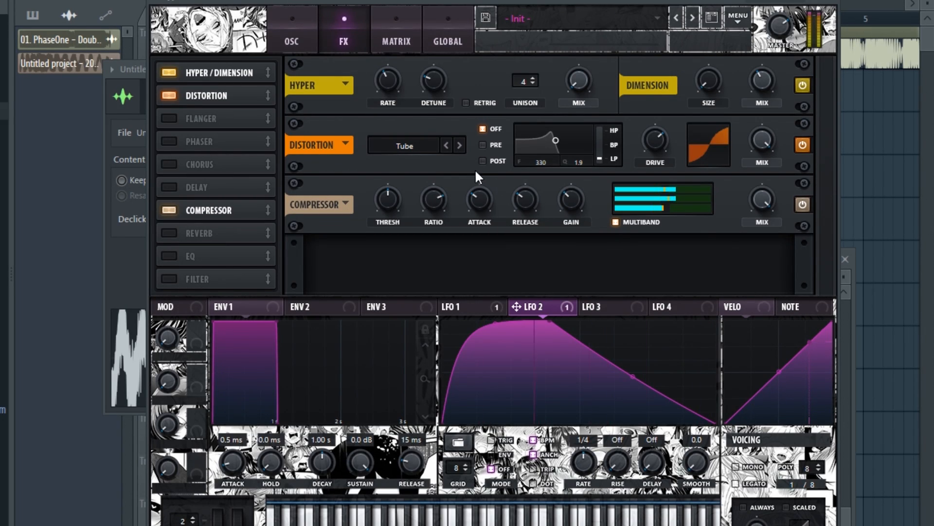
pyautogui.click(628, 223)
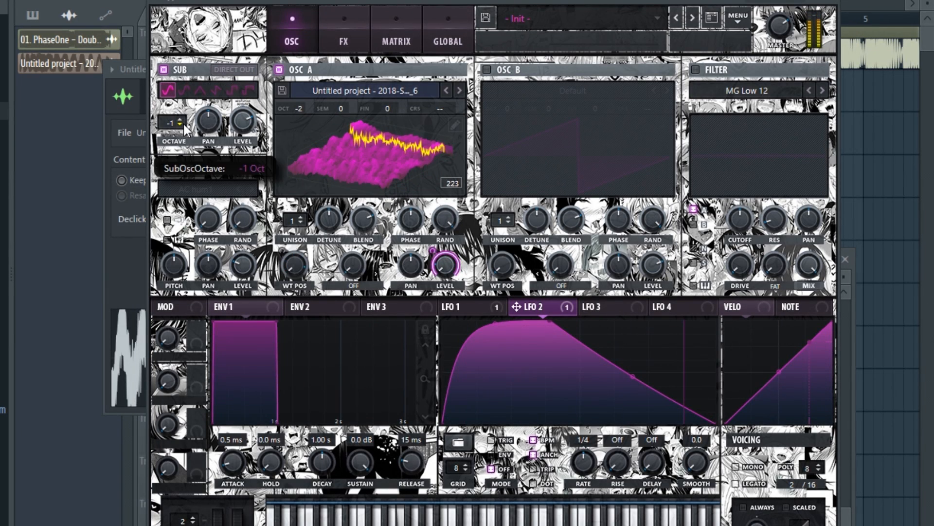
# - Turn on the sub oscillator at octave -2 with direct output and assign LFO 2 to its level
pyautogui.moveTo(516, 307); pyautogui.dragTo(291, 160)
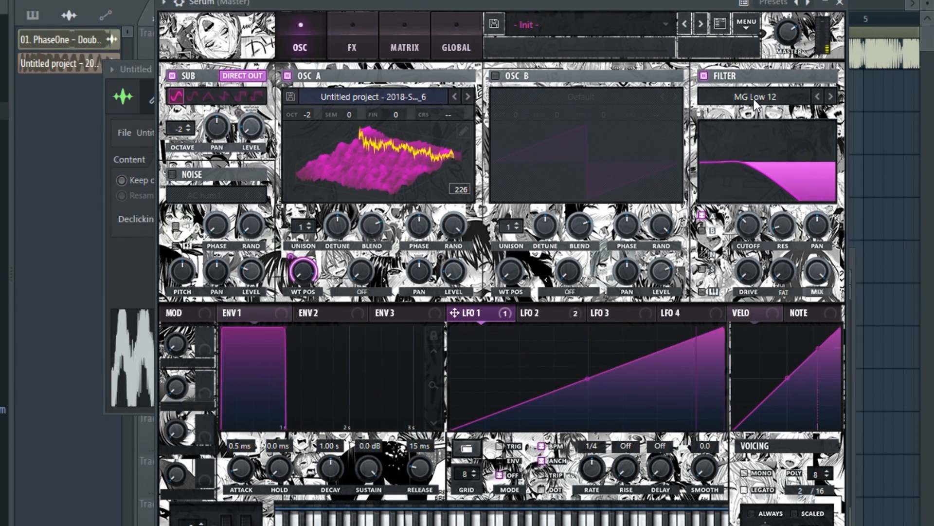
# - Set the filter type to HP 12 and assign LFO 2 to the filter cutoff
pyautogui.click(754, 98)
pyautogui.moveTo(767, 133)
pyautogui.click(831, 214)
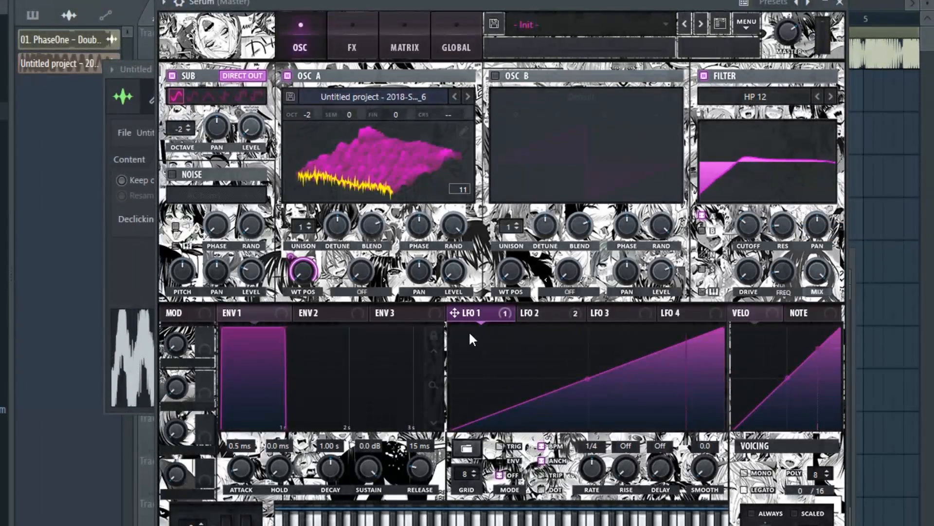
pyautogui.moveTo(530, 311); pyautogui.dragTo(749, 227)
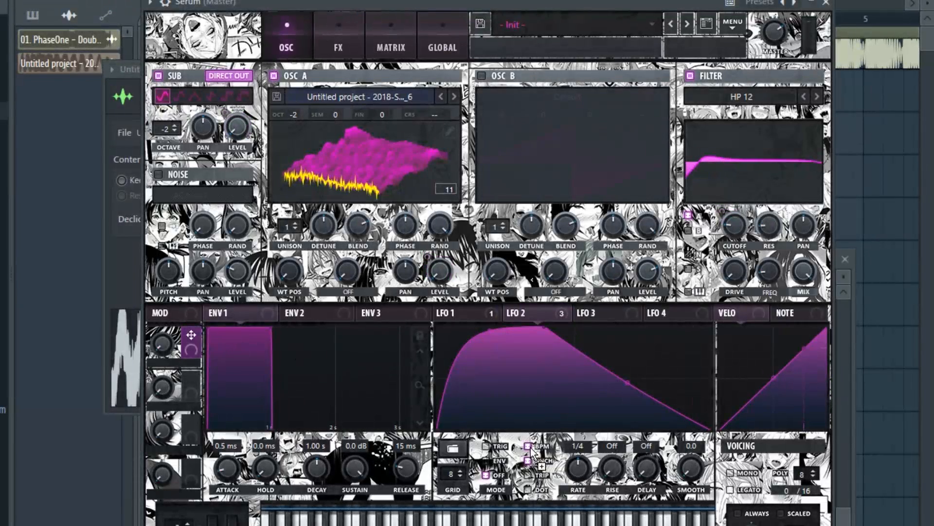
# - Assign macro 1 to LFO 2's rate and turn the macro to audition different modulation speeds
pyautogui.moveTo(573, 466); pyautogui.dragTo(565, 504)
pyautogui.moveTo(472, 2); pyautogui.dragTo(466, 1)
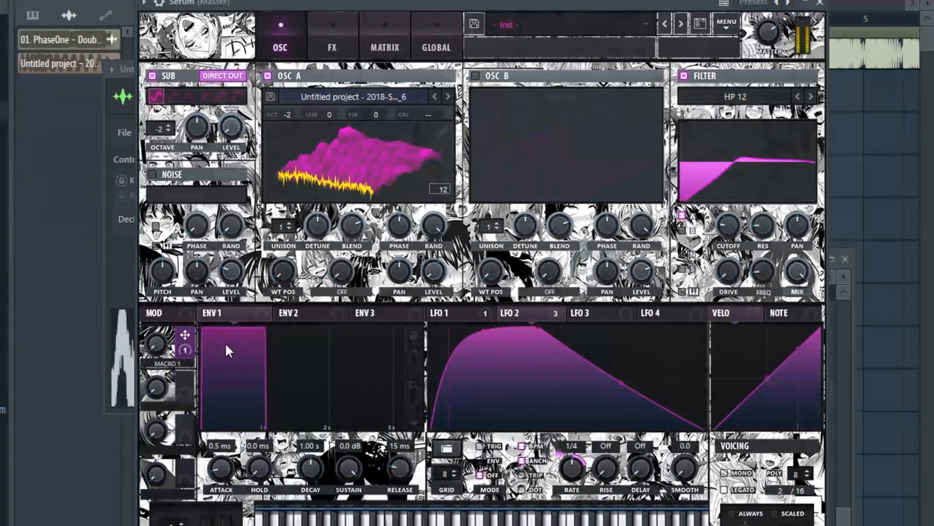
pyautogui.moveTo(165, 345)
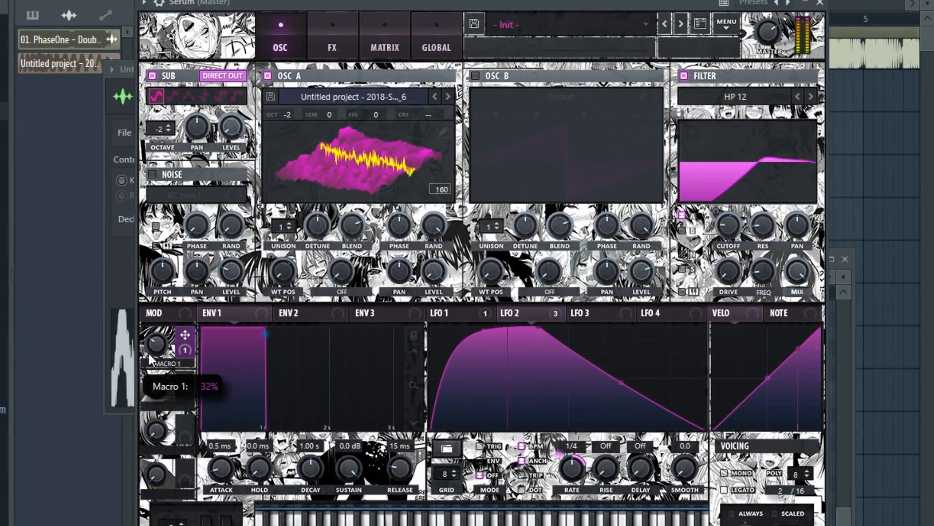
pyautogui.moveTo(156, 346); pyautogui.dragTo(201, 292)
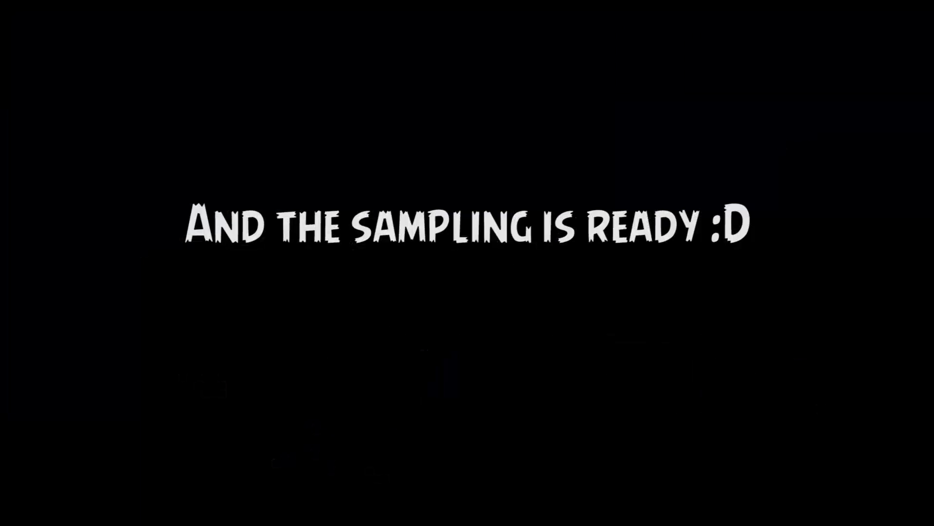